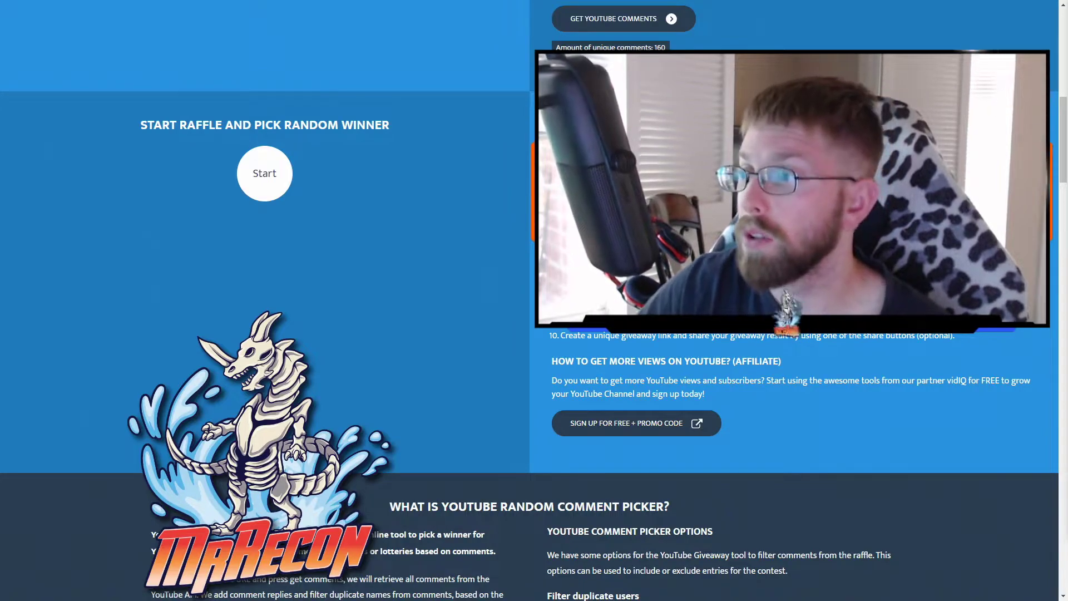
- Draw a random winner from the 160 YouTube comments and wait for the WINNER card
{"action": "left_click", "coordinate": [264, 172]}
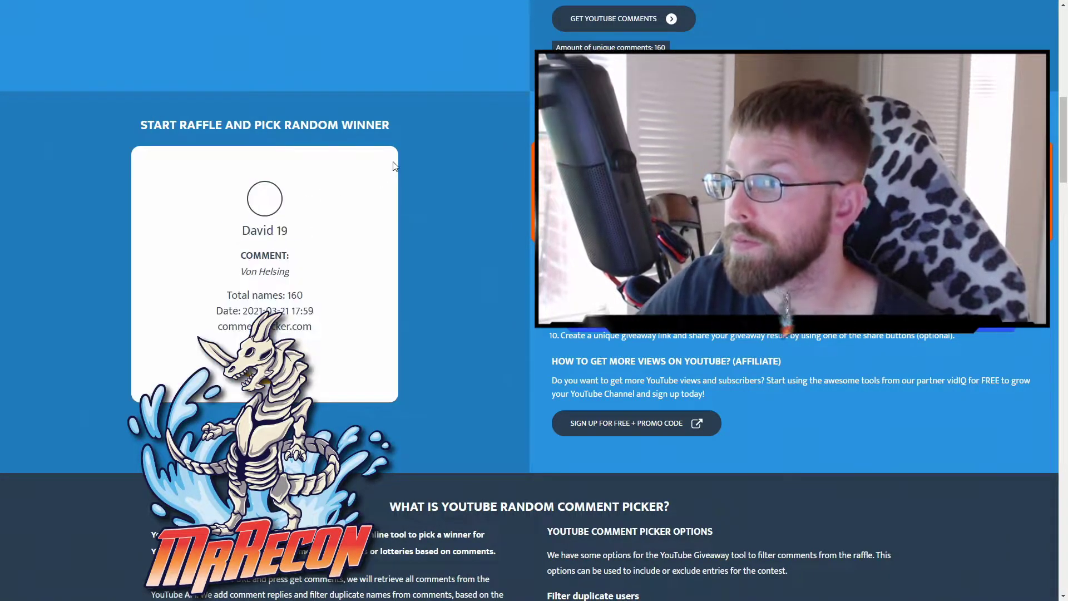